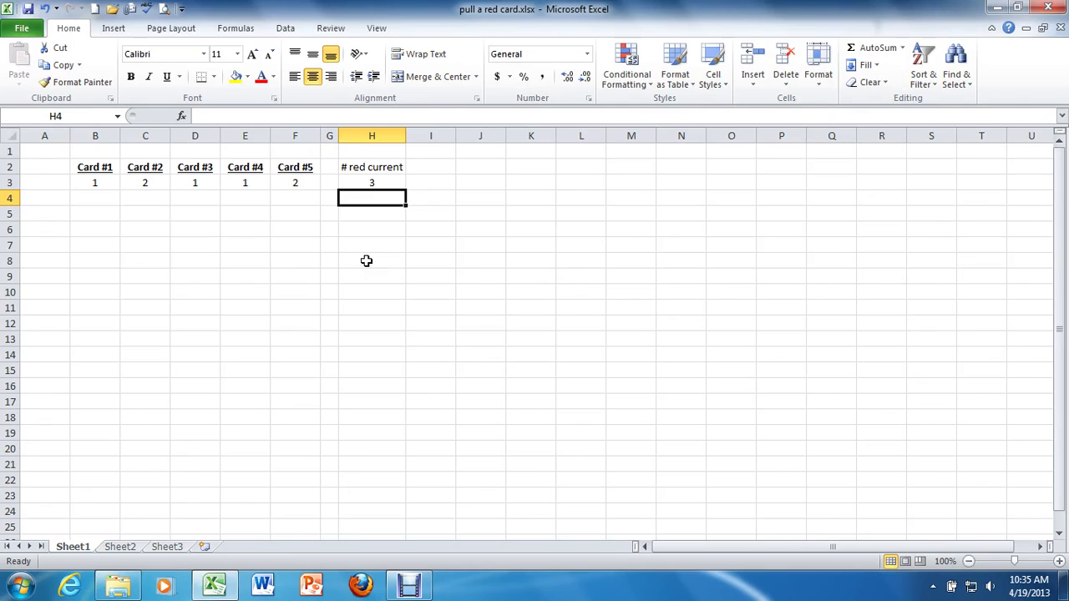
Step: Bold the '# red current' label and its count in H2:H3
left_click_drag(375, 167, 379, 180)
key("ctrl+b")
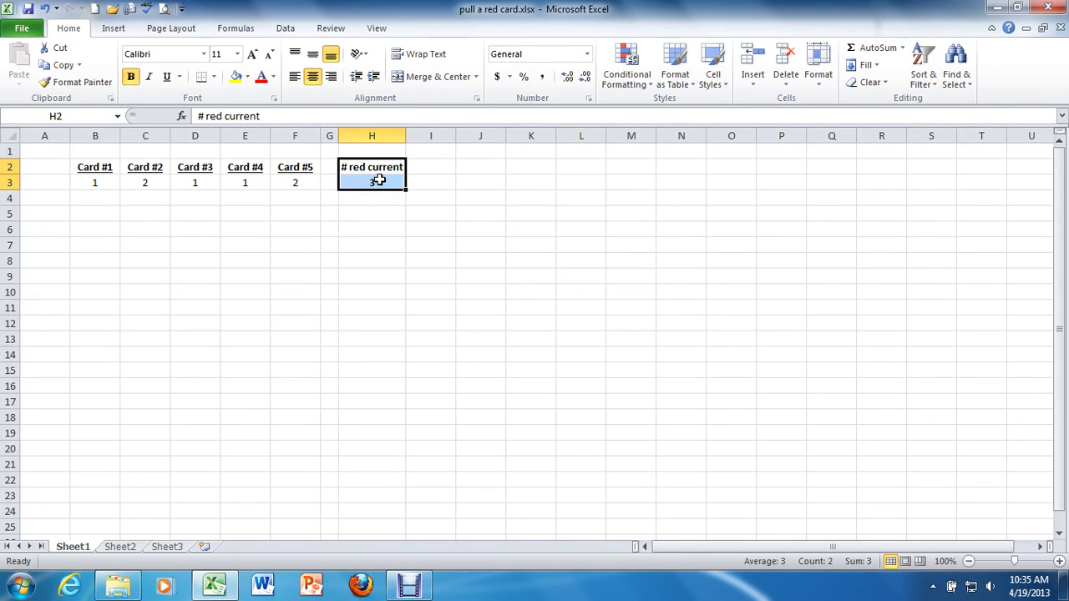
left_click(415, 150)
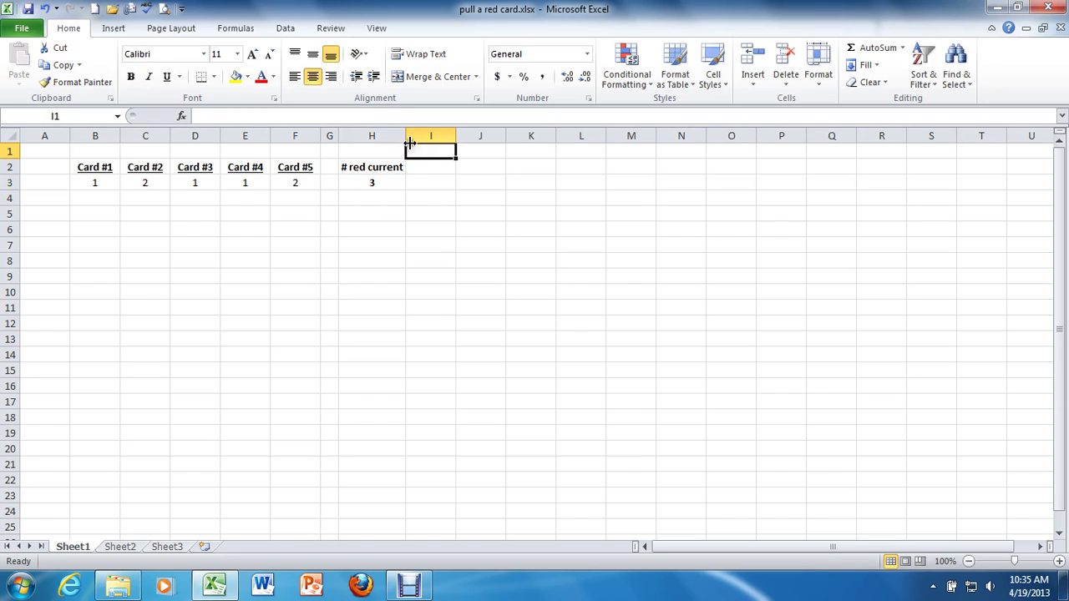
left_click(403, 135)
Step: Select the five card values B3:F3 and bring up Conditional Formatting
left_click(97, 183)
left_click_drag(98, 184, 280, 186)
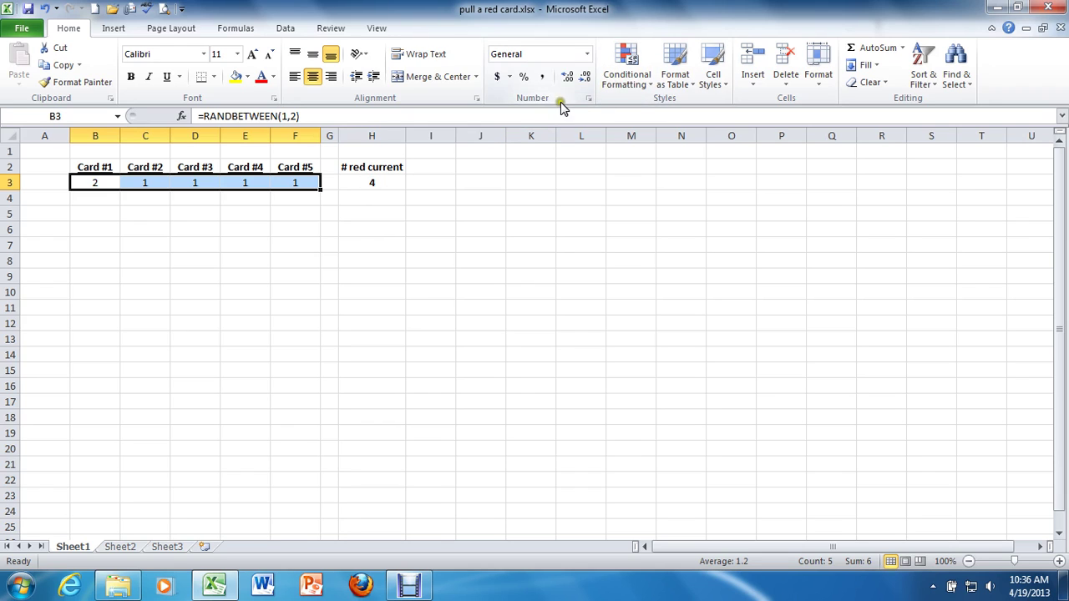
left_click(620, 77)
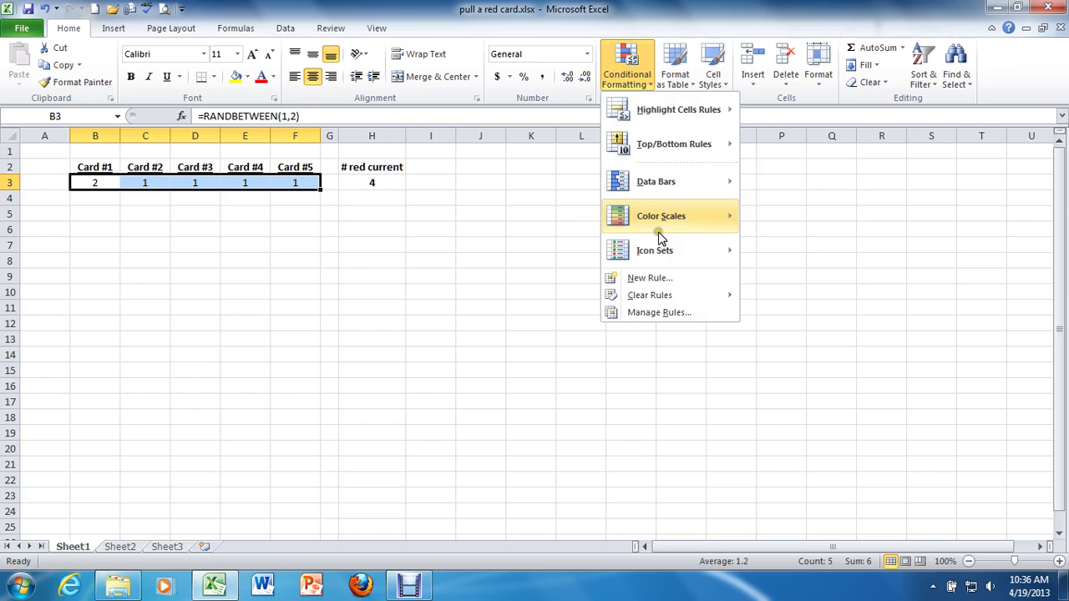
Step: Start a new 'Format only cells that contain' rule for cell value equal to 1
left_click(651, 280)
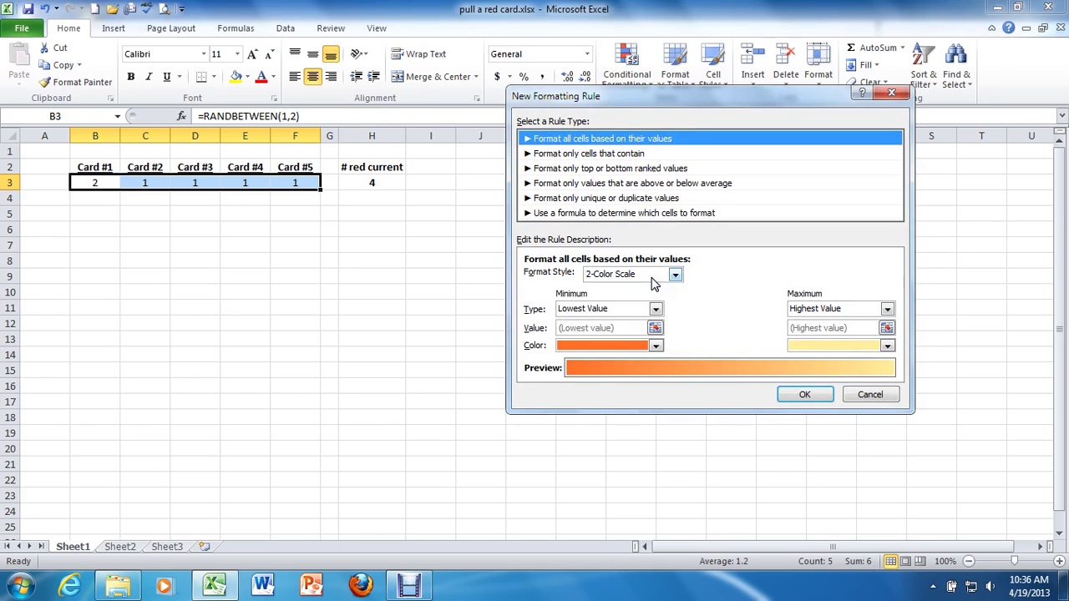
left_click(622, 155)
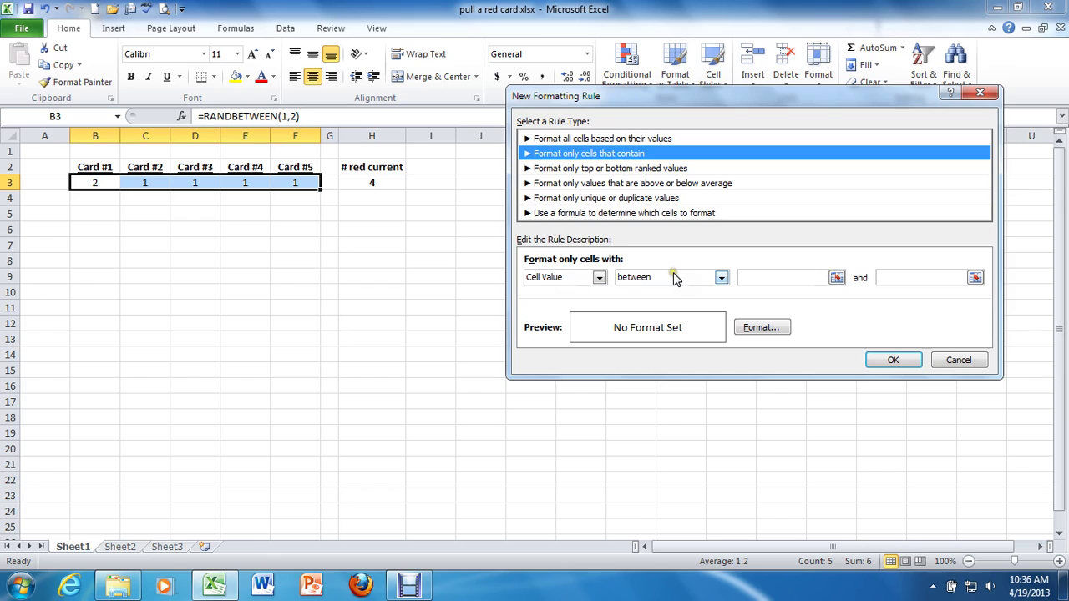
left_click(721, 278)
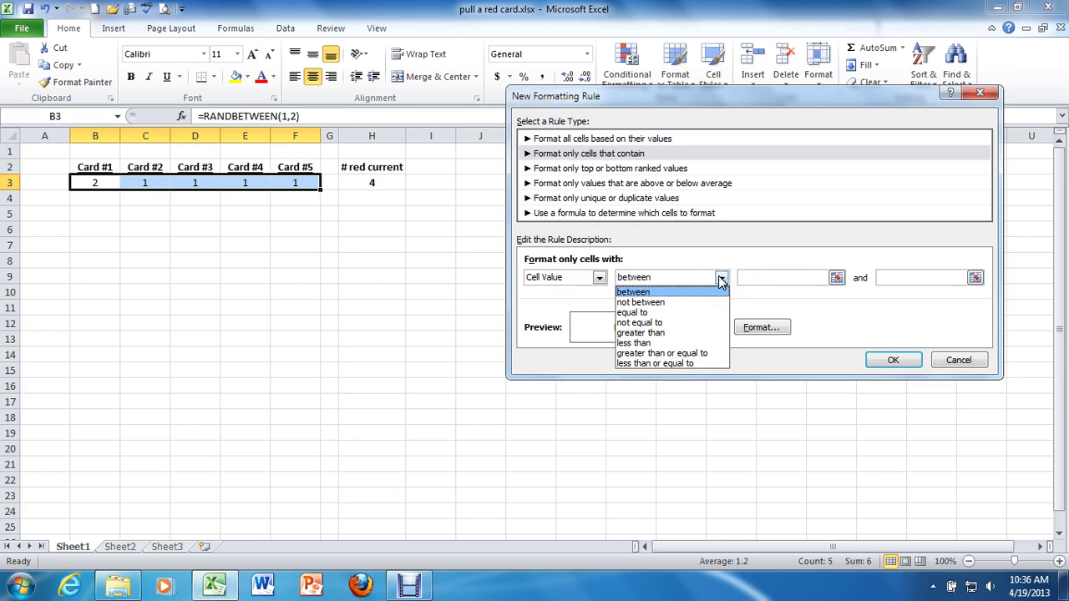
left_click(708, 313)
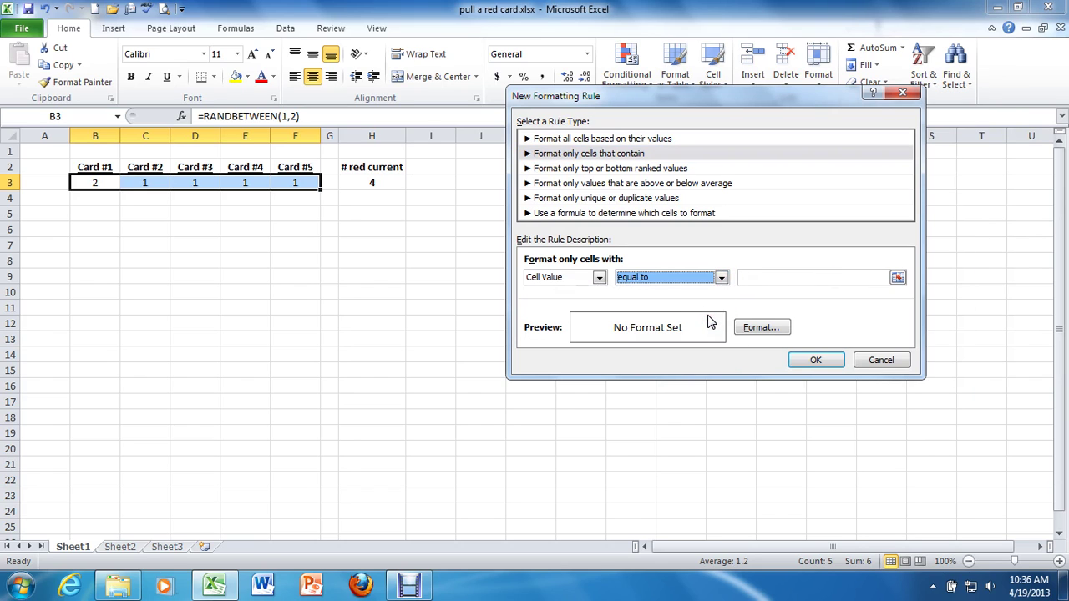
left_click(768, 279)
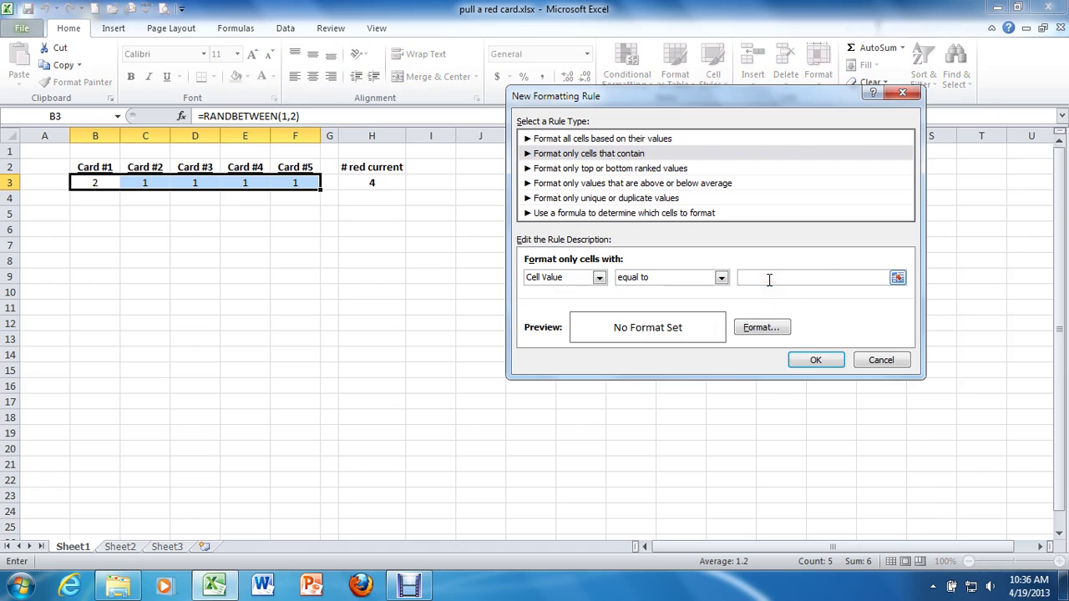
type("1")
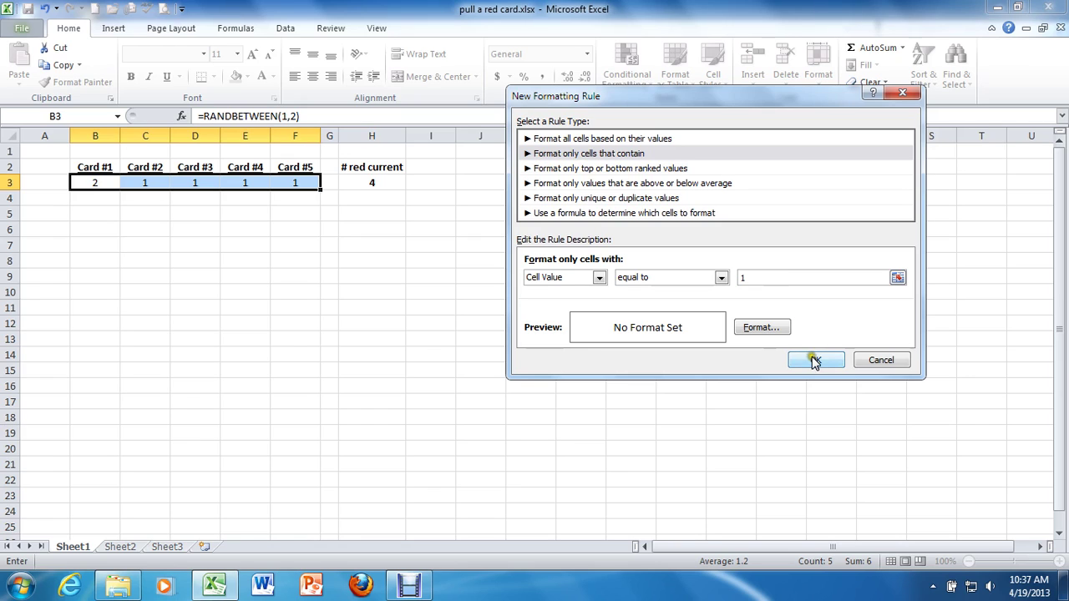
Step: Give the equals-1 rule a red font colour and a red fill
left_click(762, 328)
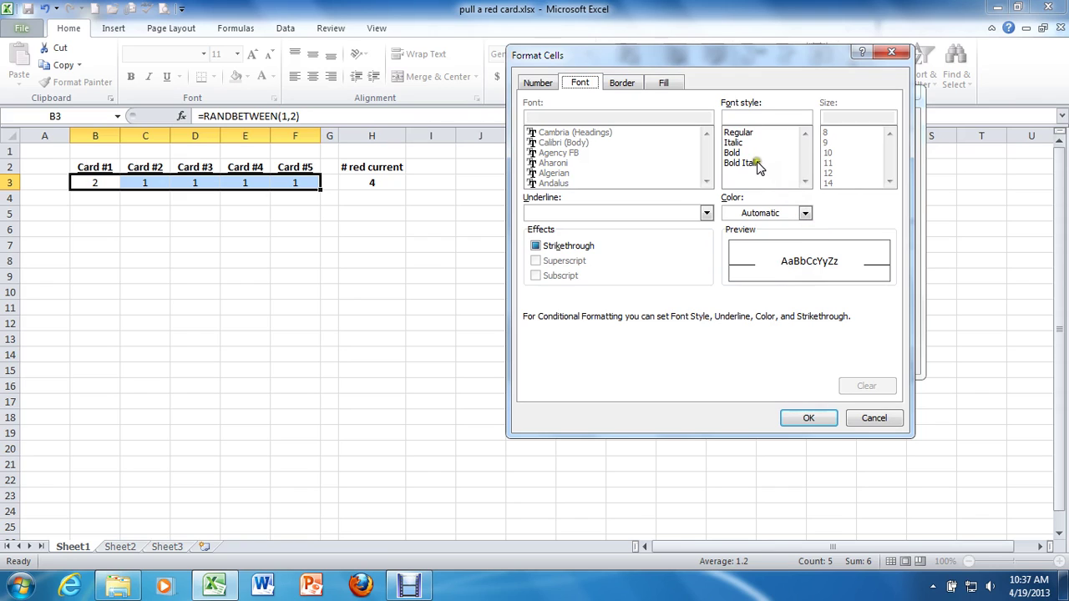
left_click(806, 214)
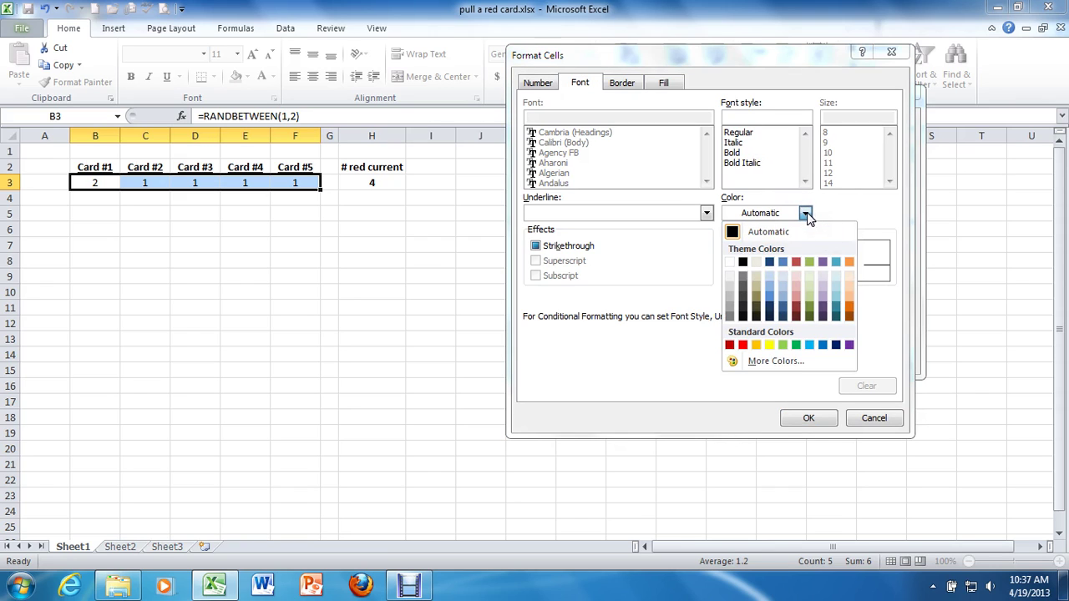
left_click(744, 344)
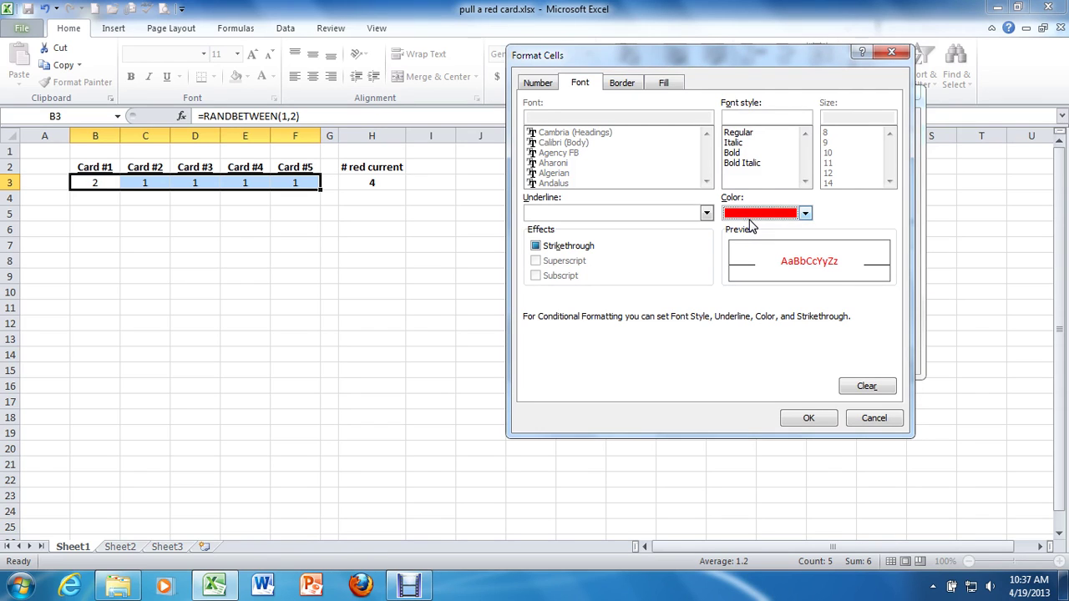
left_click(662, 84)
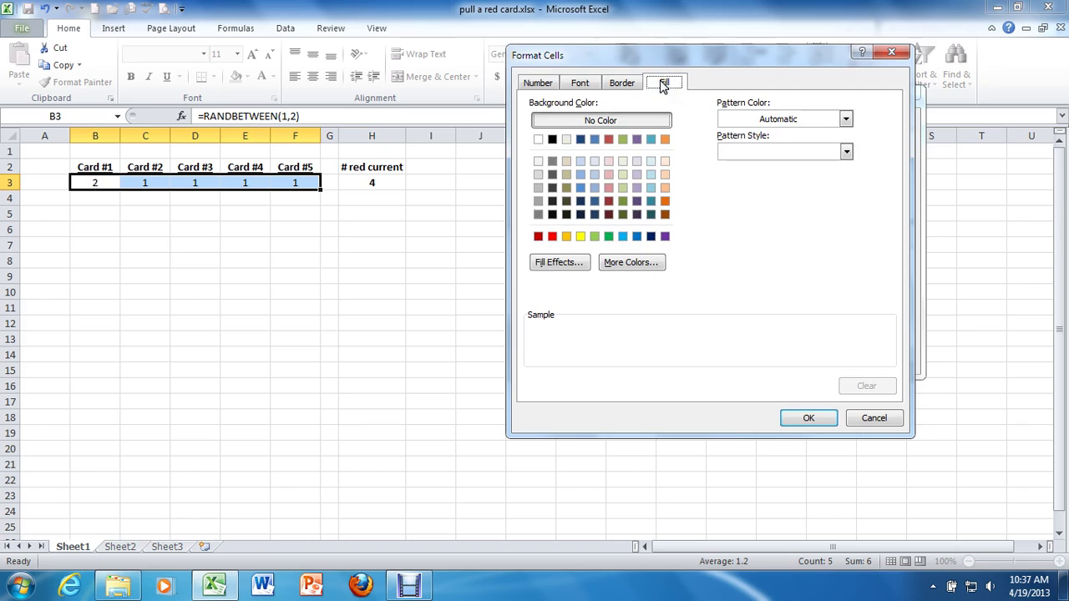
left_click(552, 237)
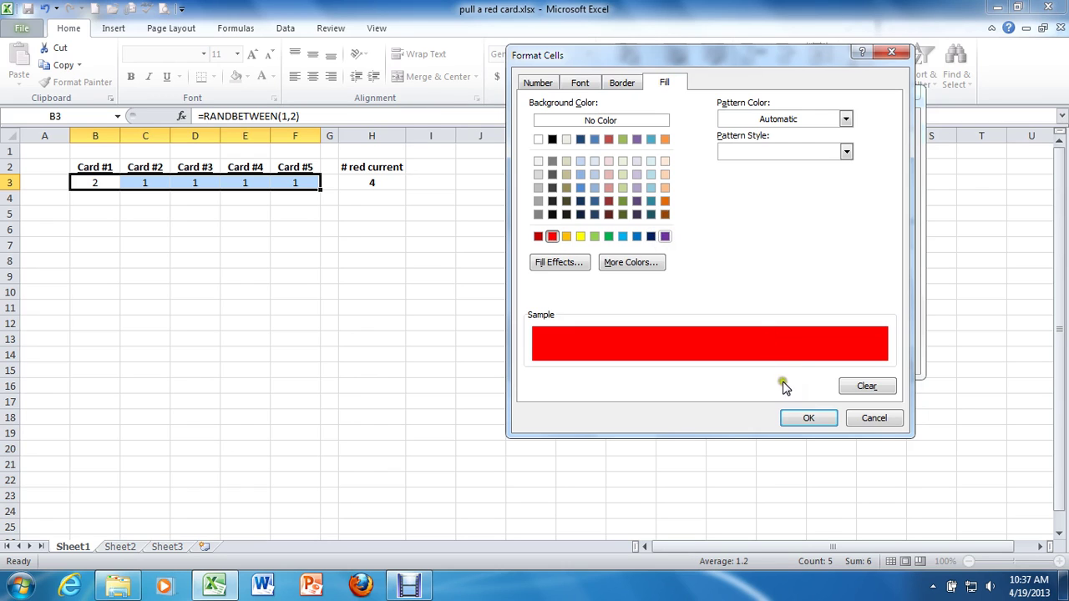
left_click(795, 414)
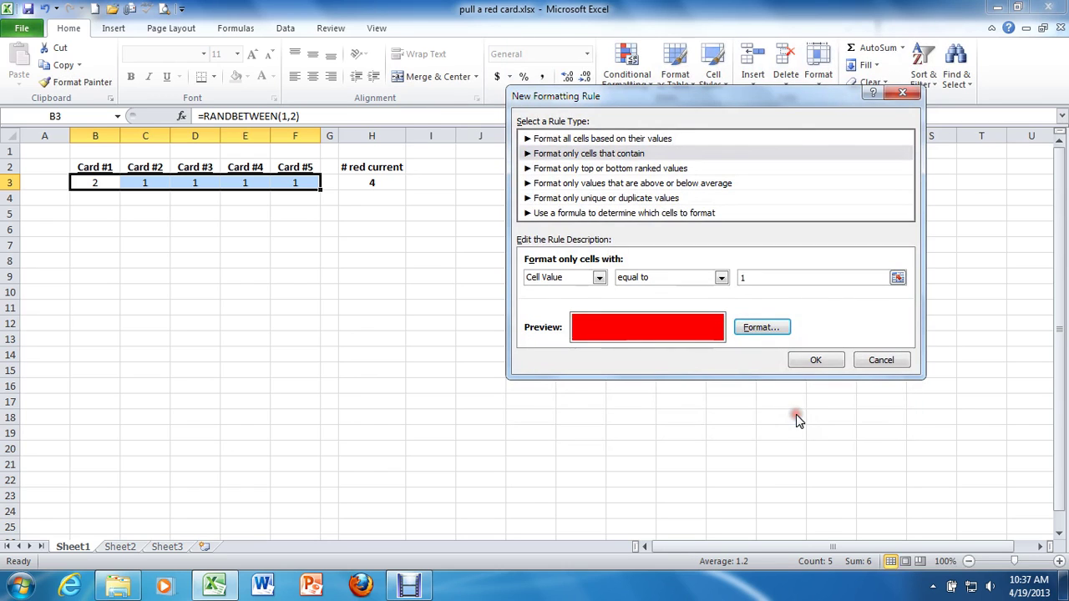
Step: Apply the red equals-1 rule, then recalculate with F9 six times to redraw the cards
left_click(806, 361)
left_click(627, 335)
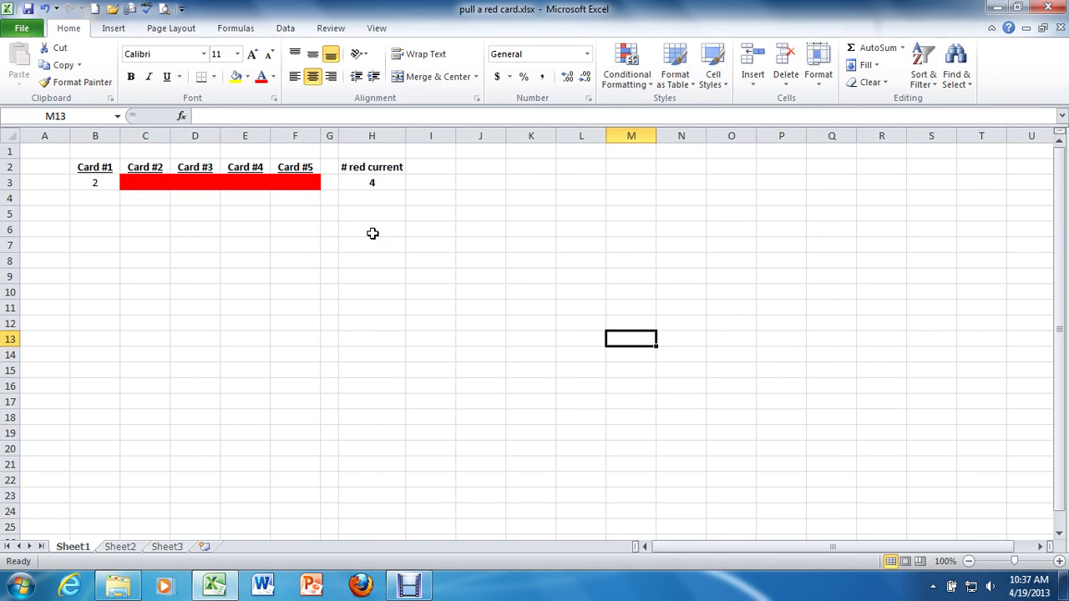
key("F9")
key("F9")
key("F9")
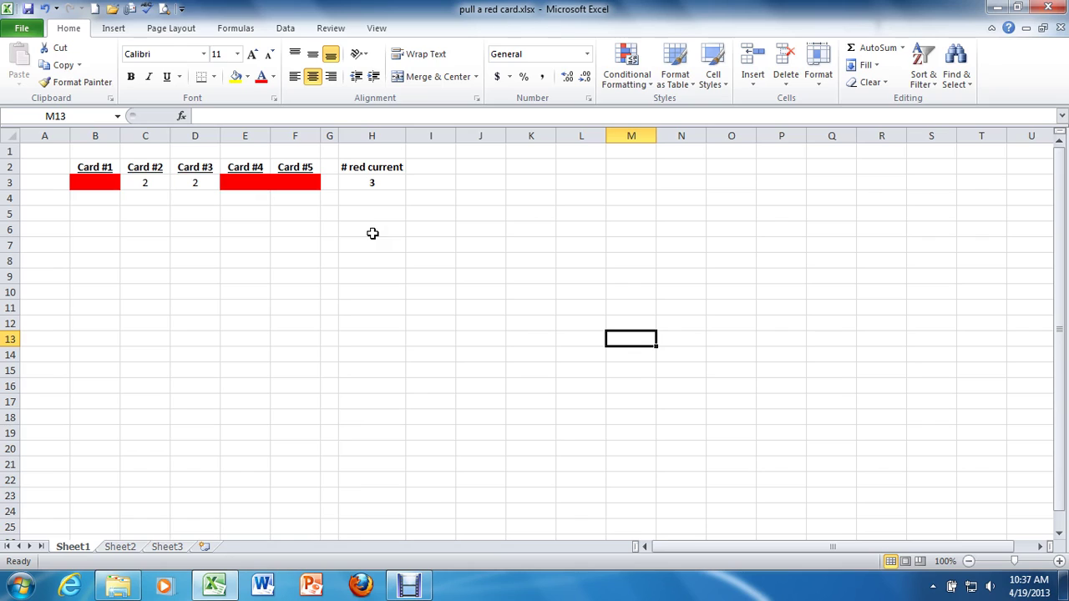
key("F9")
key("F9")
key("F9")
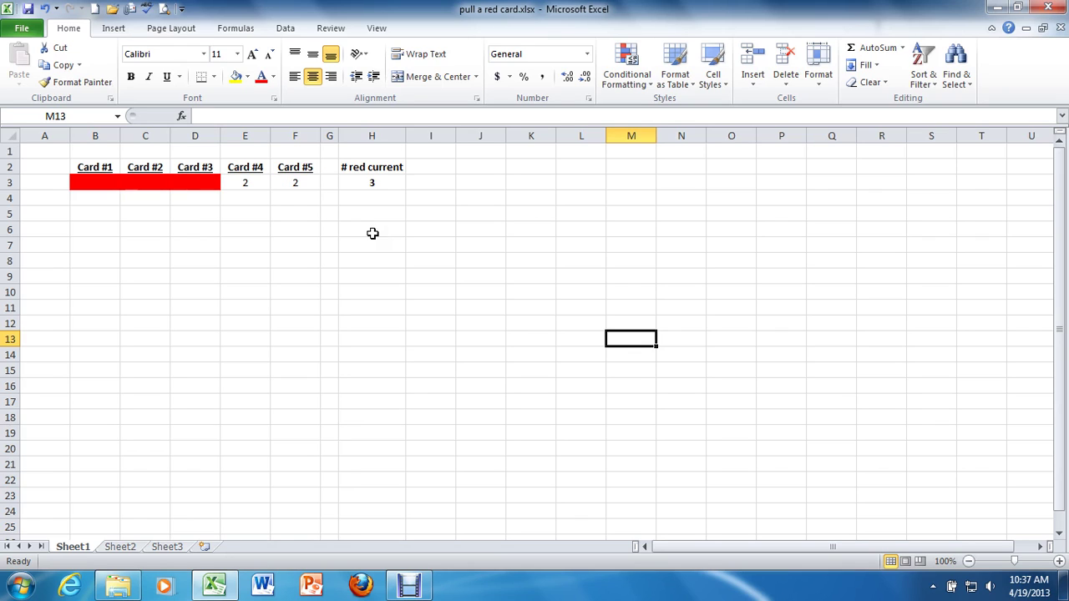
key("F9")
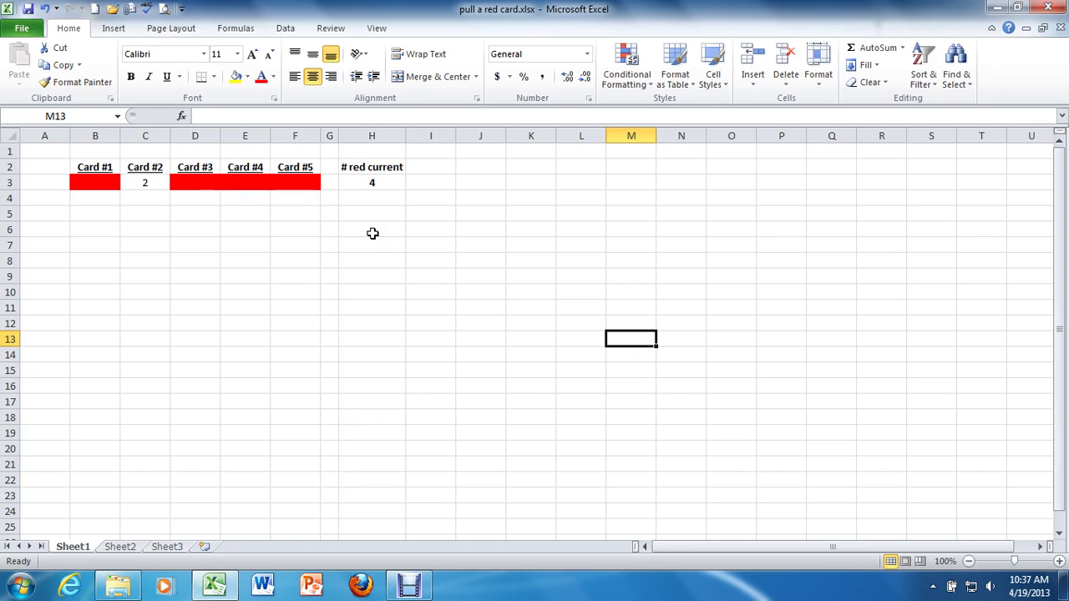
key("F9")
key("F9")
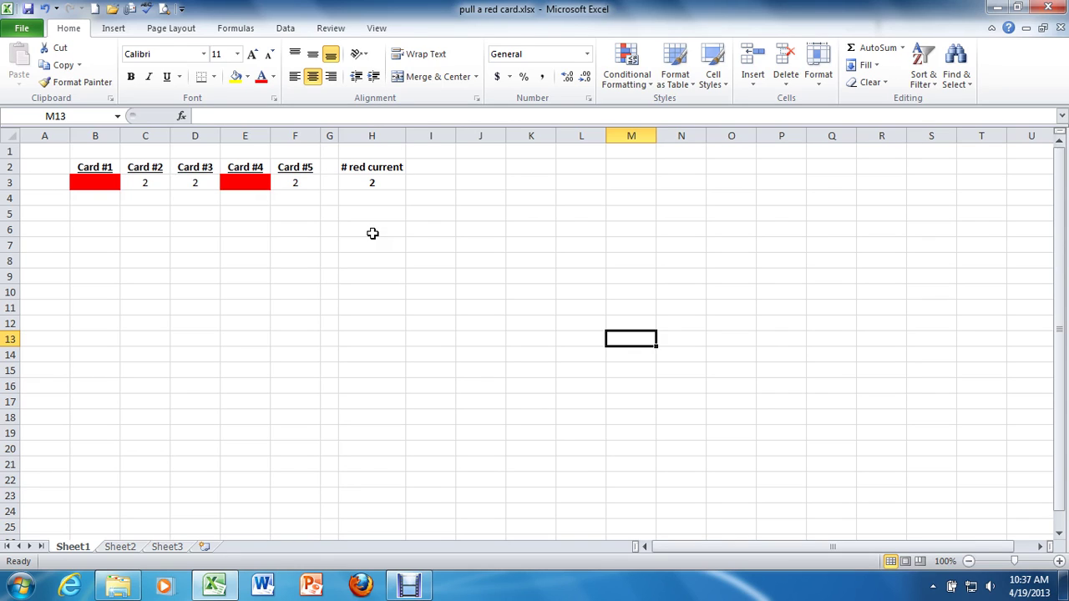
key("F9")
key("F9")
key("F9")
key("F9")
key("F9")
key("F9")
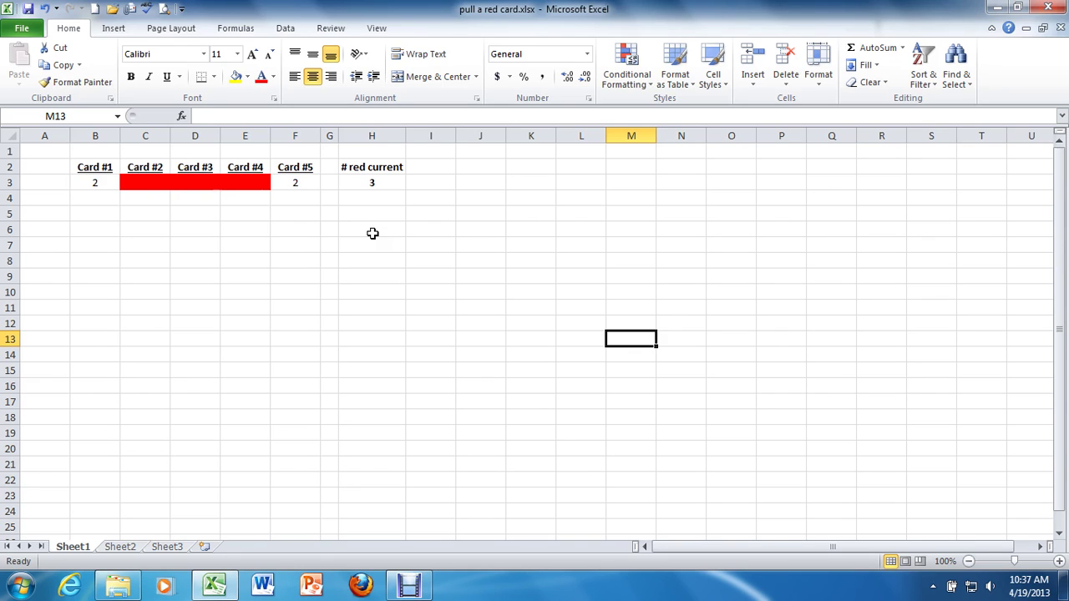
key("F9")
key("F9")
key("F9")
key("F9")
key("F9")
key("F9")
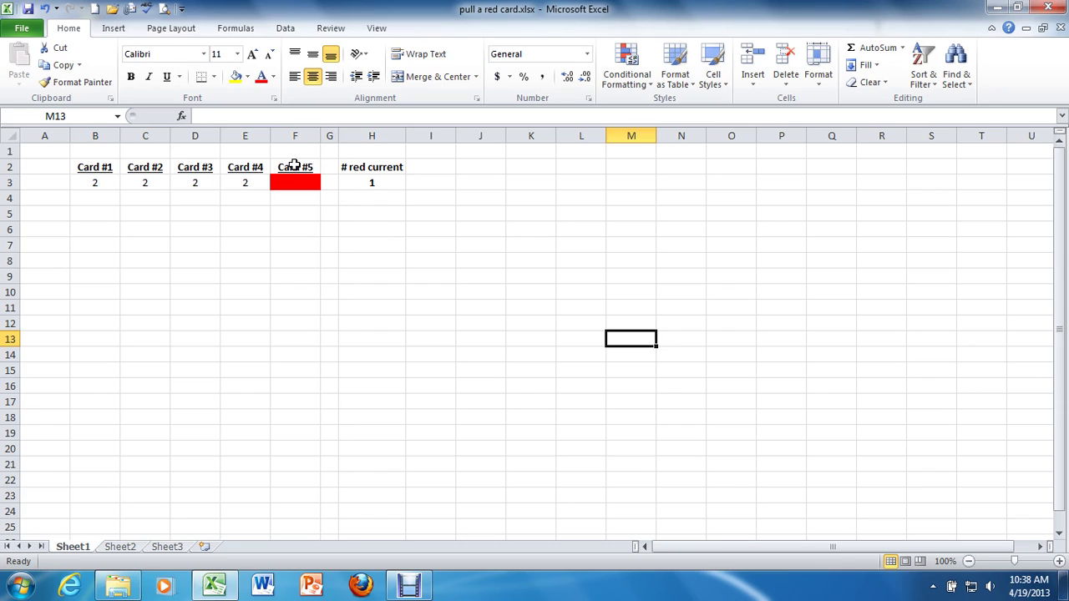
Step: Start a second new rule on B3:F3 for cells whose value is equal to 2
left_click_drag(297, 182, 111, 185)
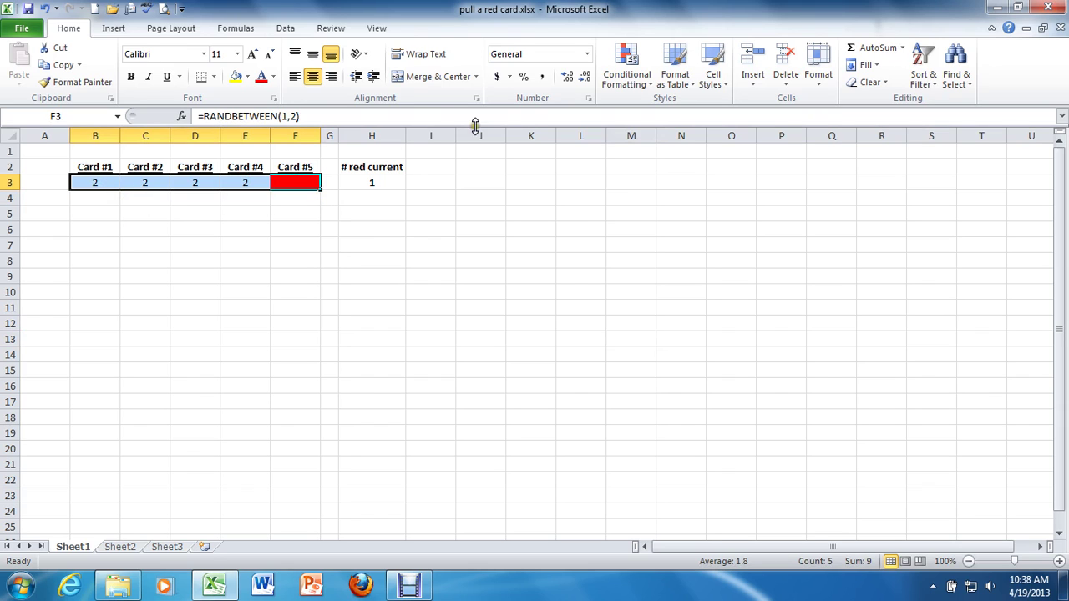
left_click(622, 84)
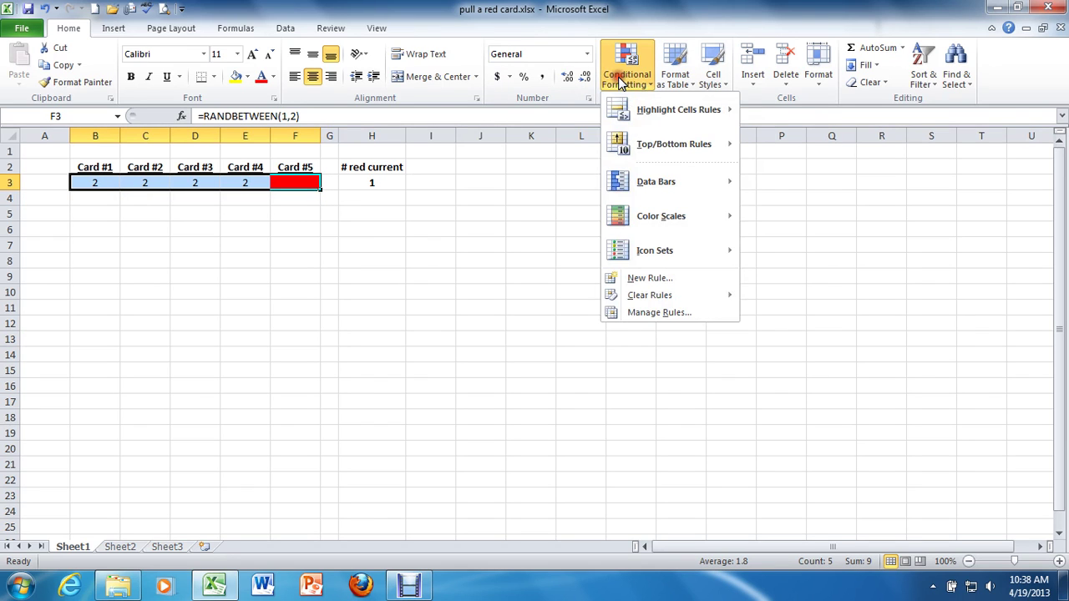
left_click(657, 278)
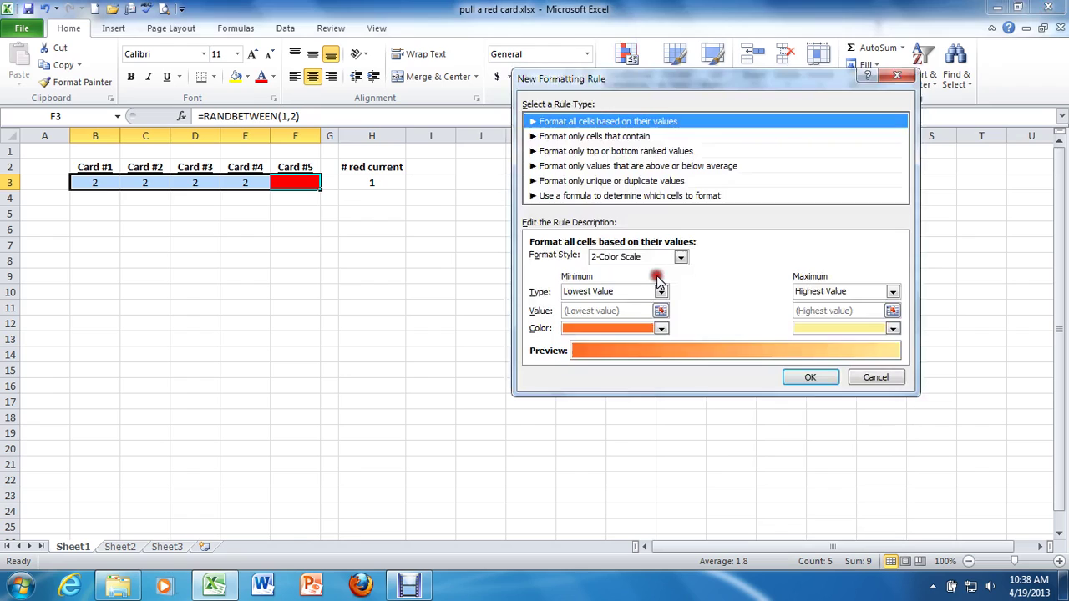
left_click(609, 136)
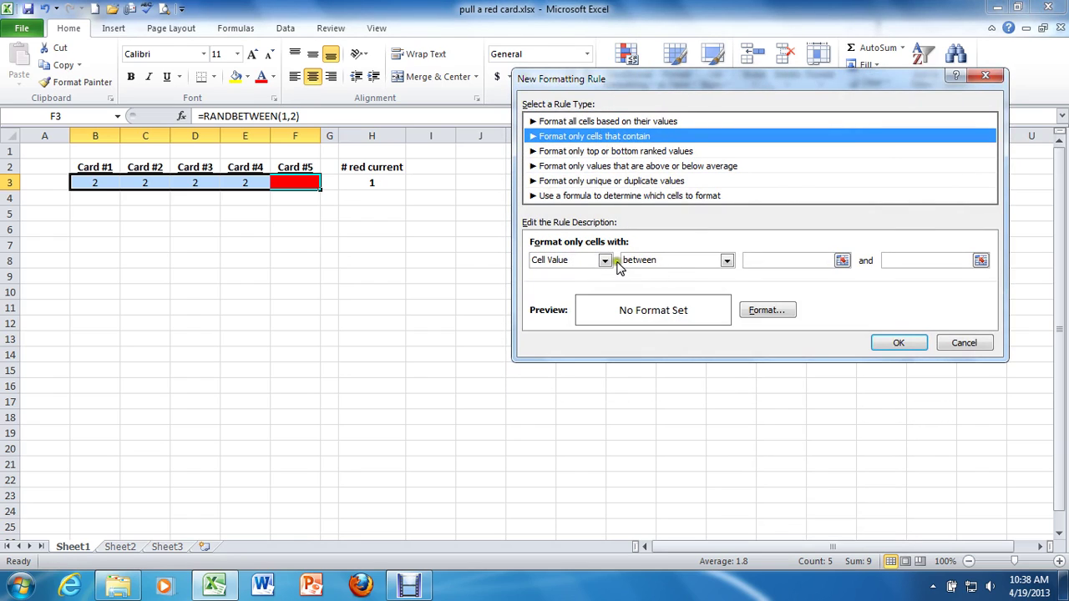
left_click(727, 261)
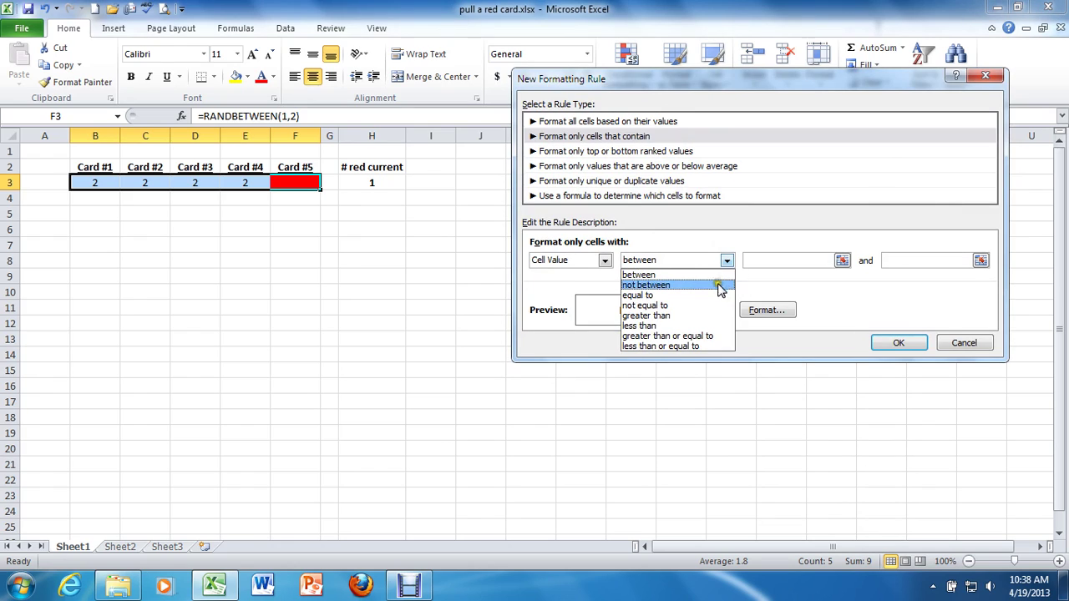
left_click(711, 295)
left_click(779, 261)
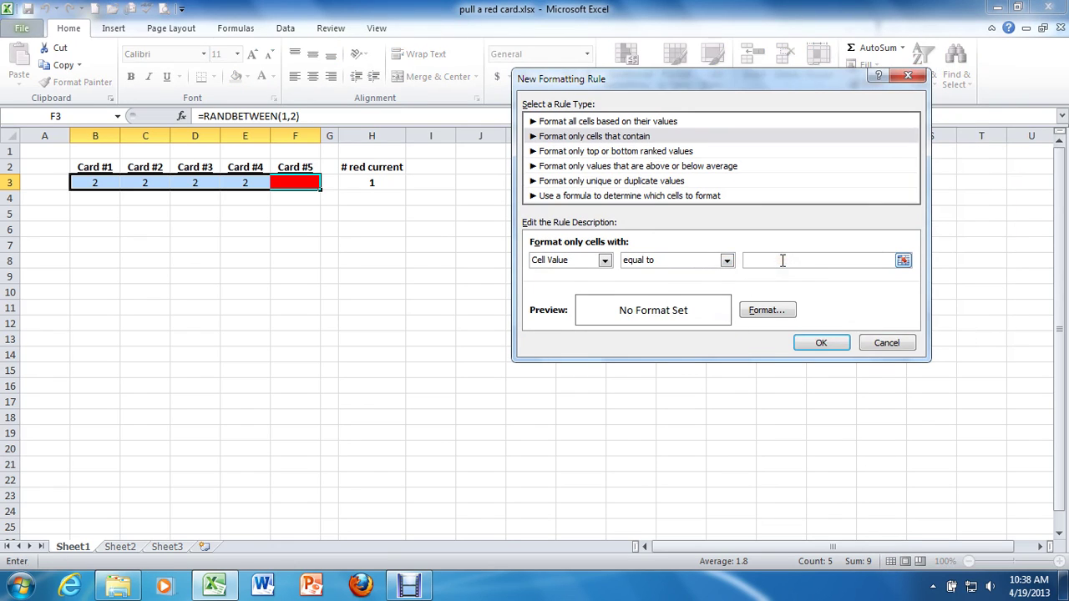
type("2")
Step: Give the equals-2 rule a solid black fill and apply it
left_click(764, 312)
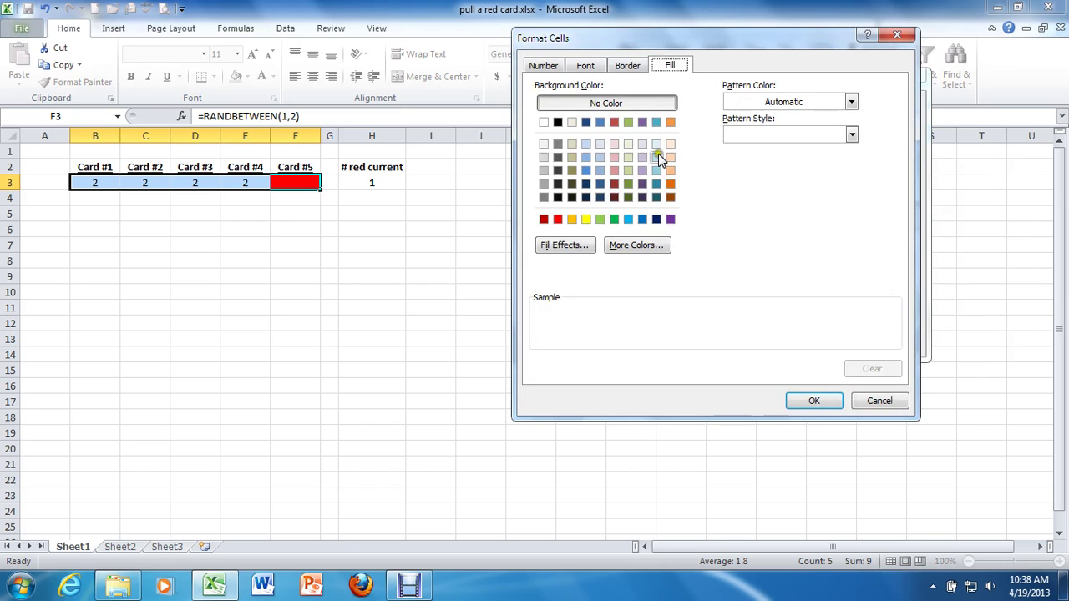
left_click(558, 122)
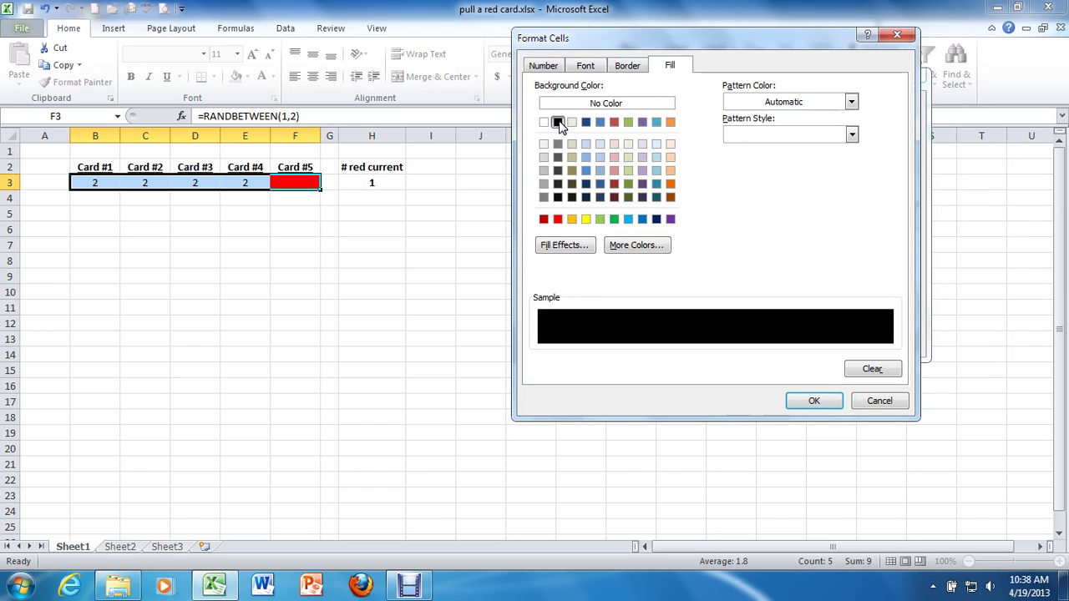
left_click(585, 67)
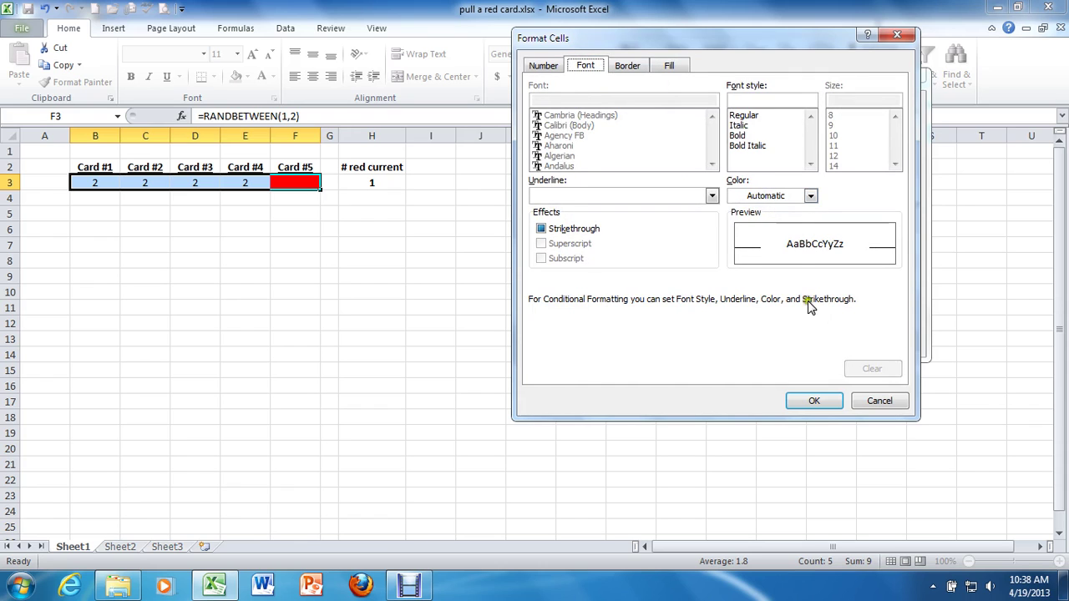
left_click(810, 401)
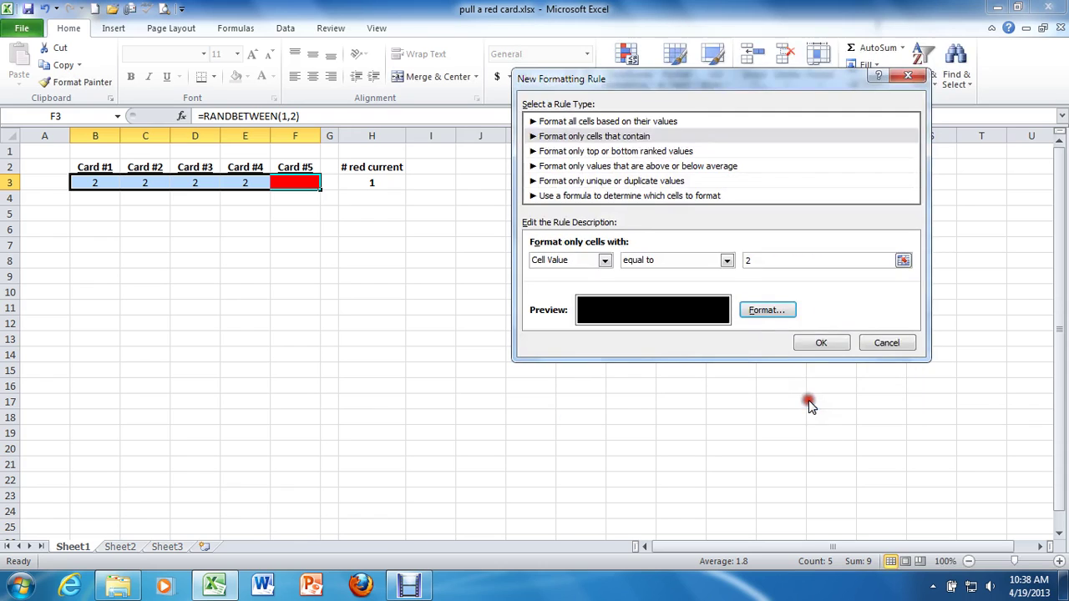
left_click(822, 344)
Step: Deselect the cards and redraw them four times with F9
left_click(390, 289)
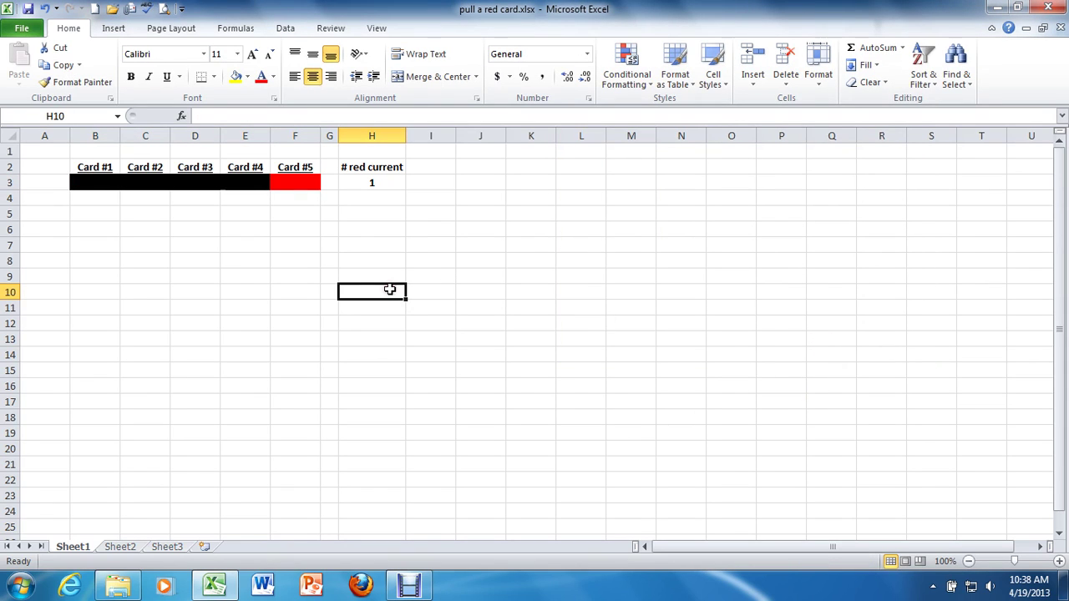
key("F9")
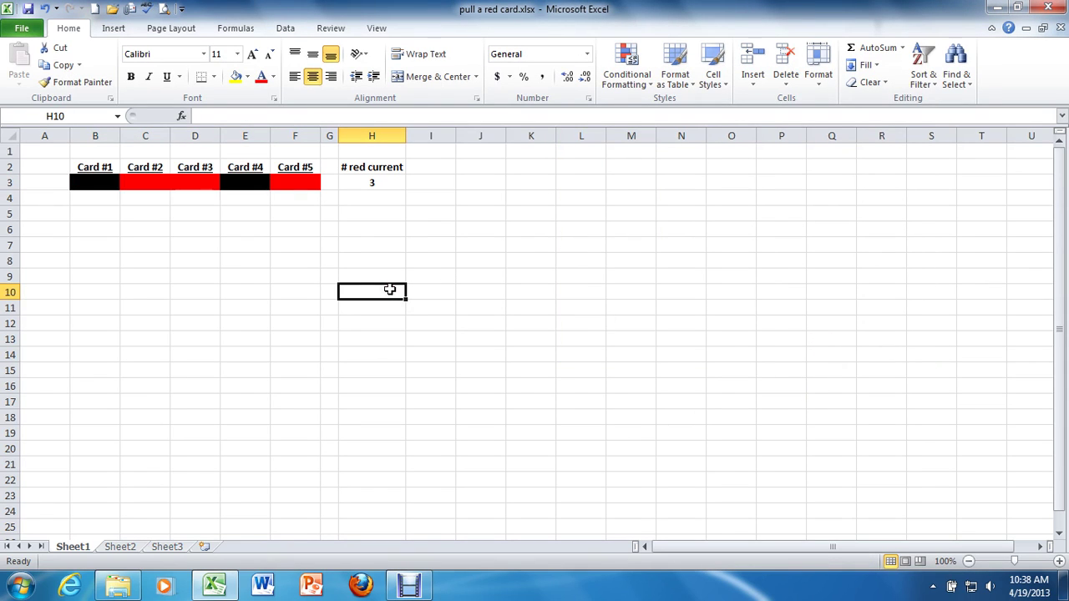
key("F9")
key("F9")
key("F9")
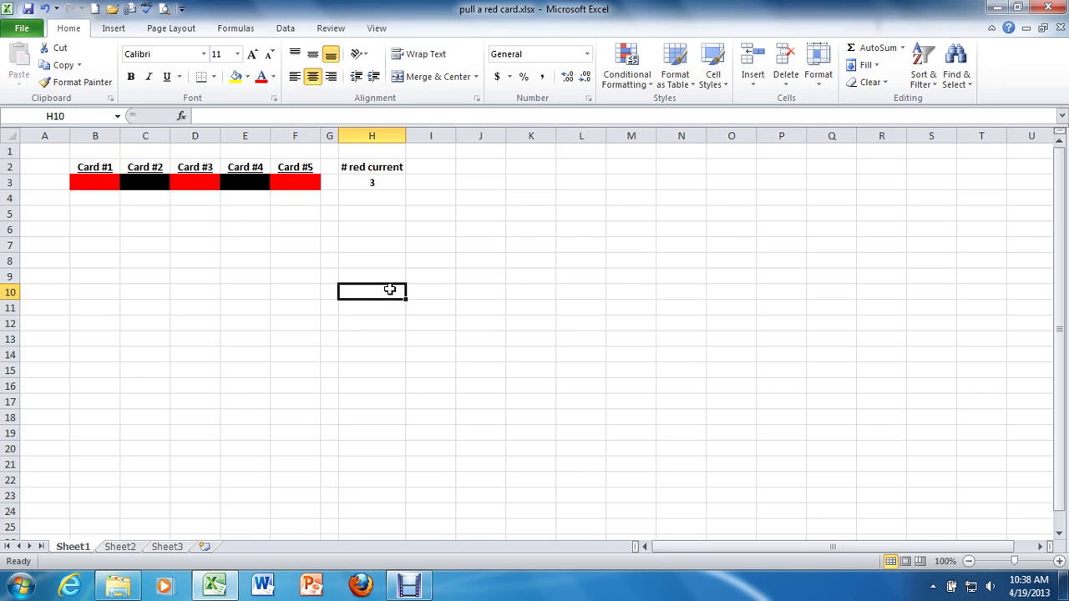
key("F9")
key("F9")
key("F9")
key("F9")
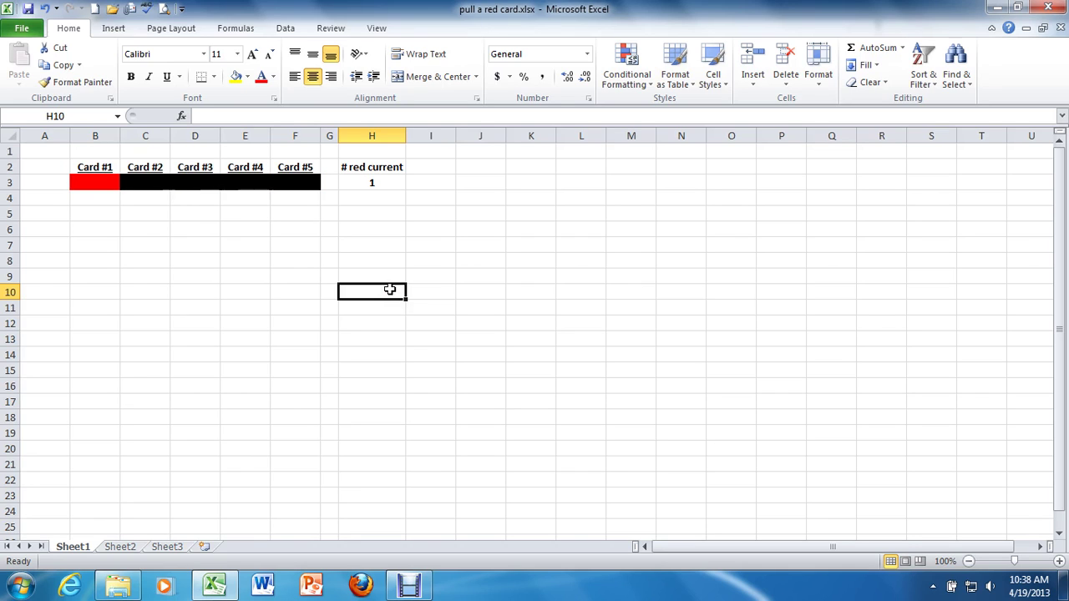
key("F9")
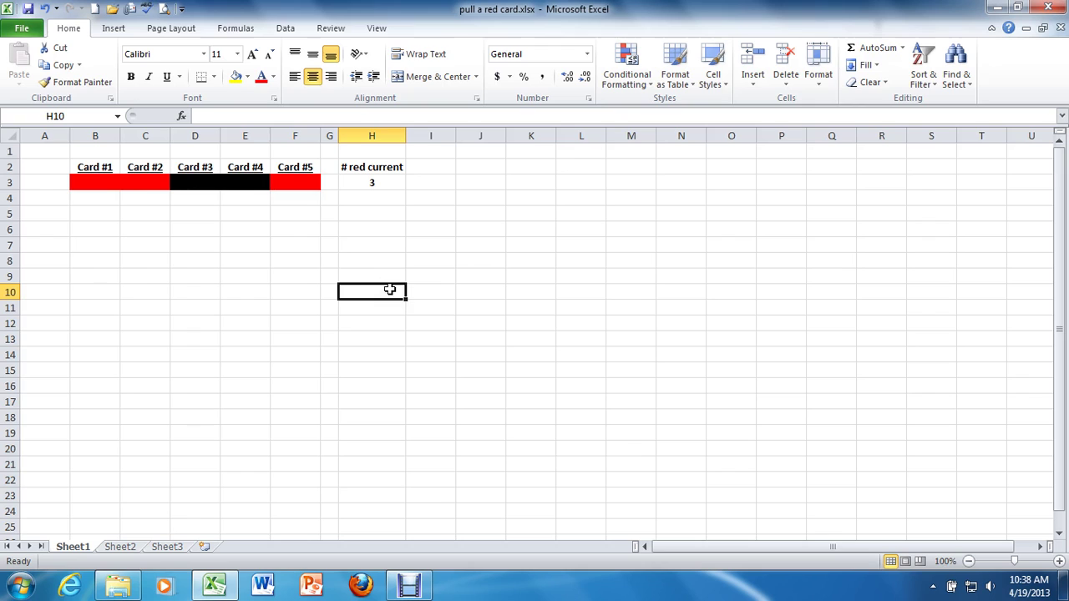
Step: Make row 3 taller, redraw, restore its height, and reshuffle until four cards are red
left_click_drag(17, 190, 11, 237)
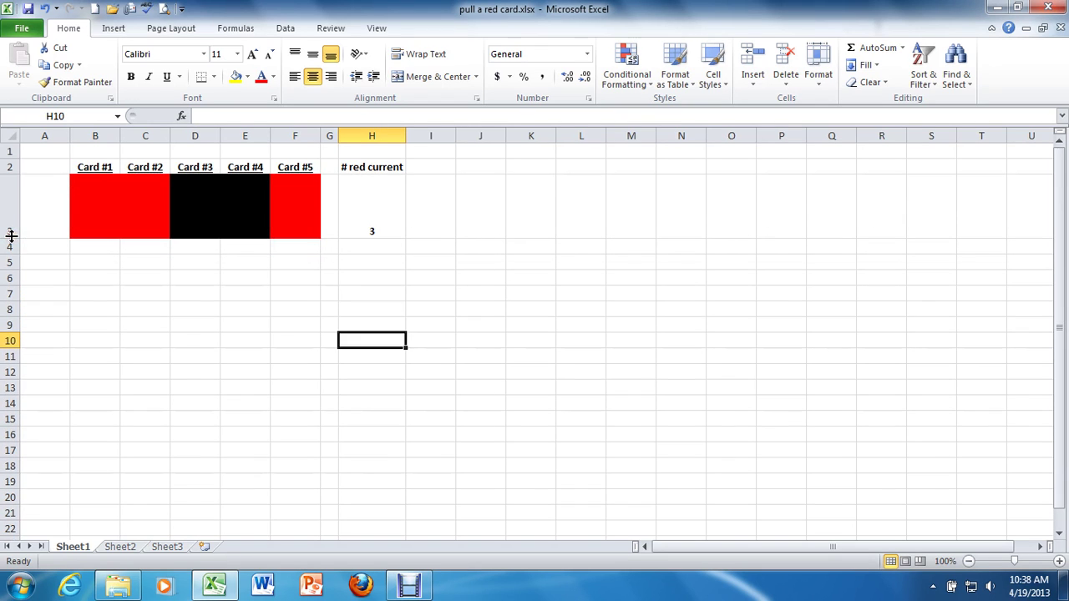
key("F9")
key("F9")
key("F9")
key("F9")
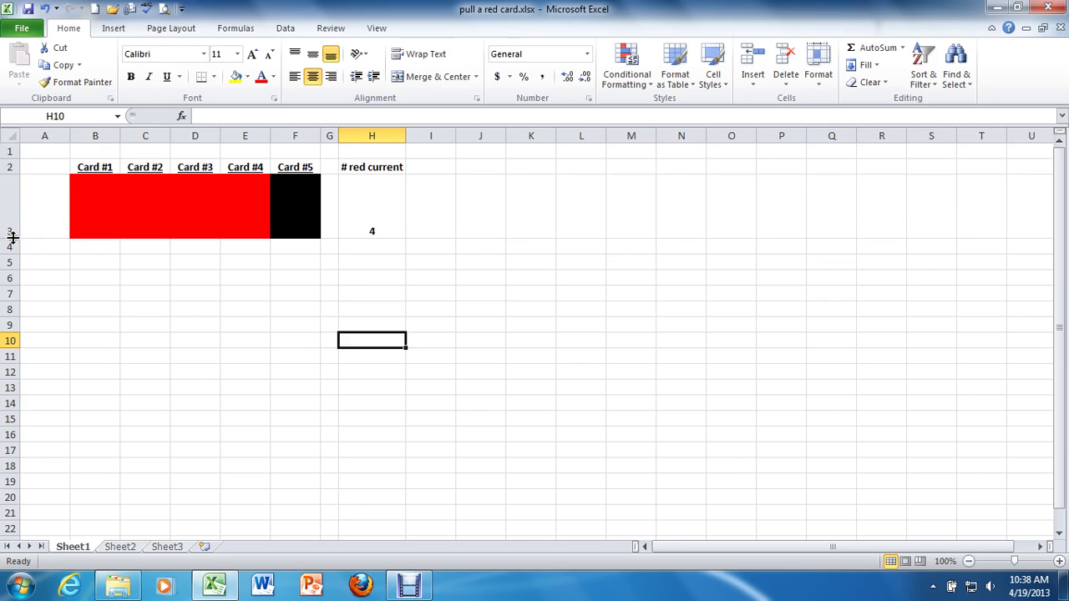
left_click_drag(13, 238, 12, 201)
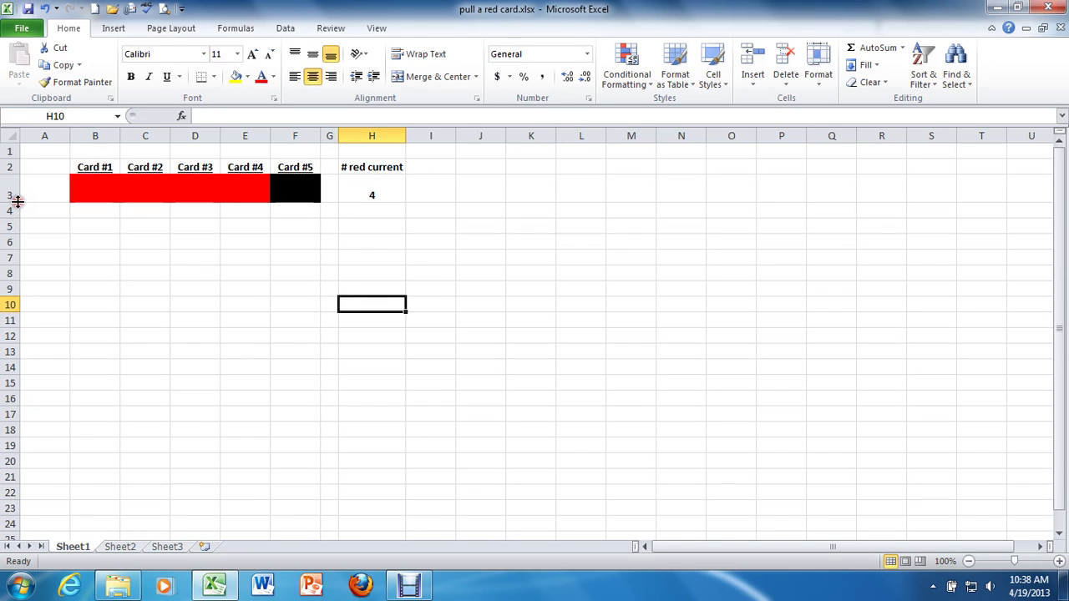
left_click(137, 233)
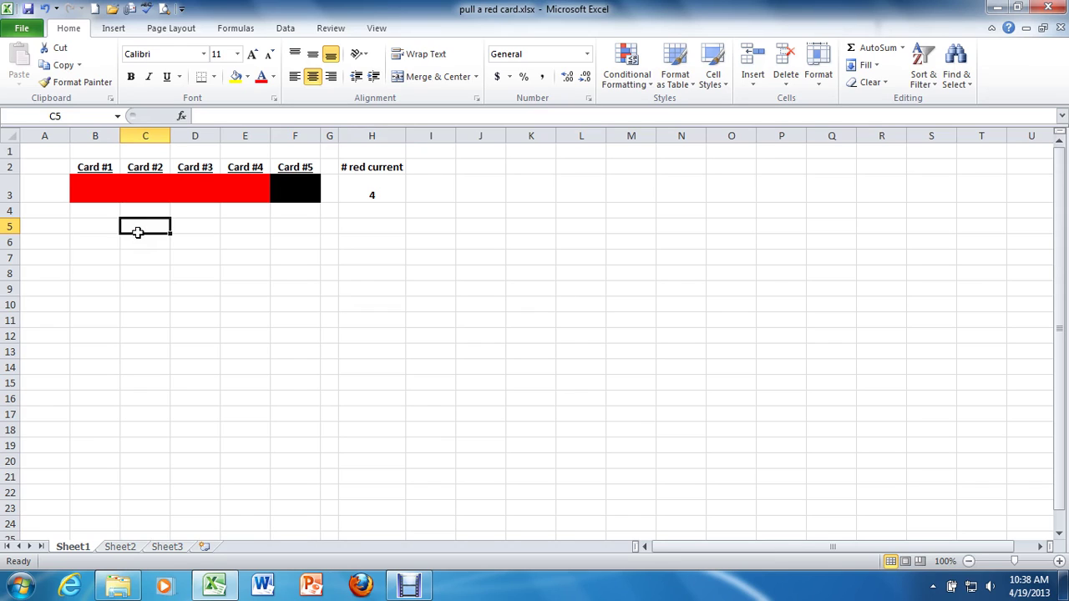
key("F9")
key("F9")
key("F9")
key("F9")
key("F9")
key("F9")
key("F9")
key("F9")
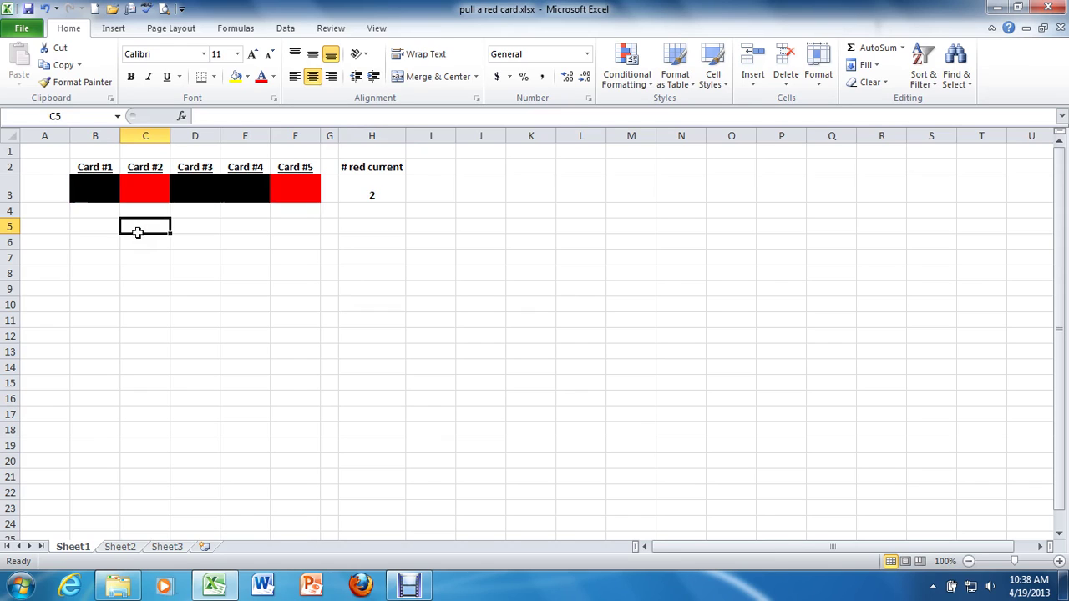
key("F9")
key("F9")
key("F9")
key("F9")
key("F9")
key("F9")
key("F9")
key("F9")
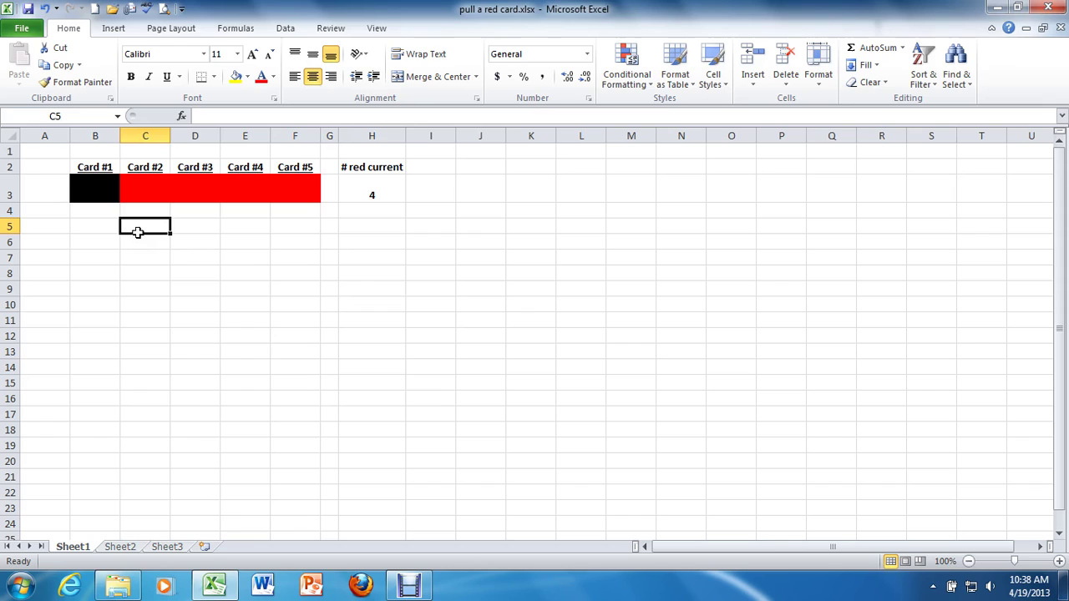